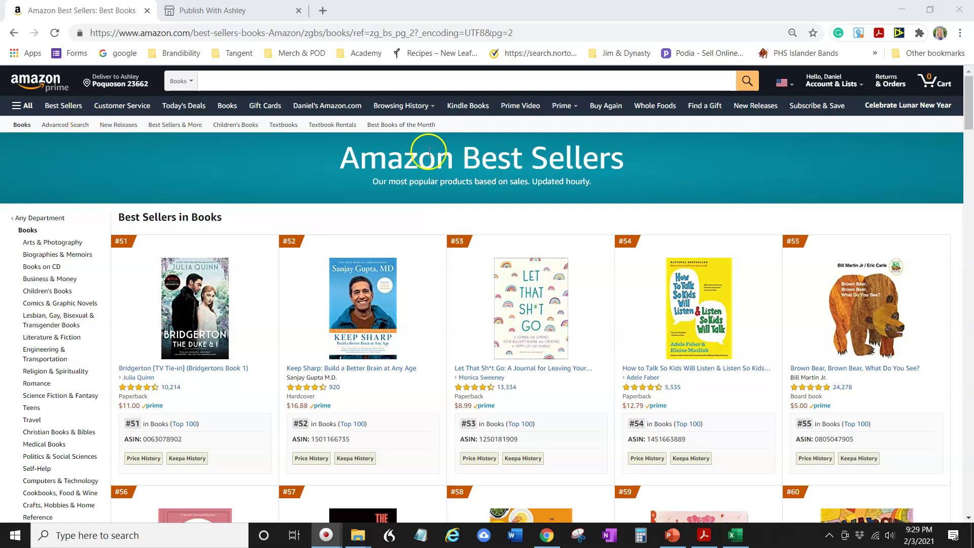
- Browse Amazon's best-selling books from #51 onward and examine the plain spine strip and cover of Magnolia Table
{"action": "scroll", "coordinate": [497, 213], "scroll_direction": "down", "scroll_amount": 1}
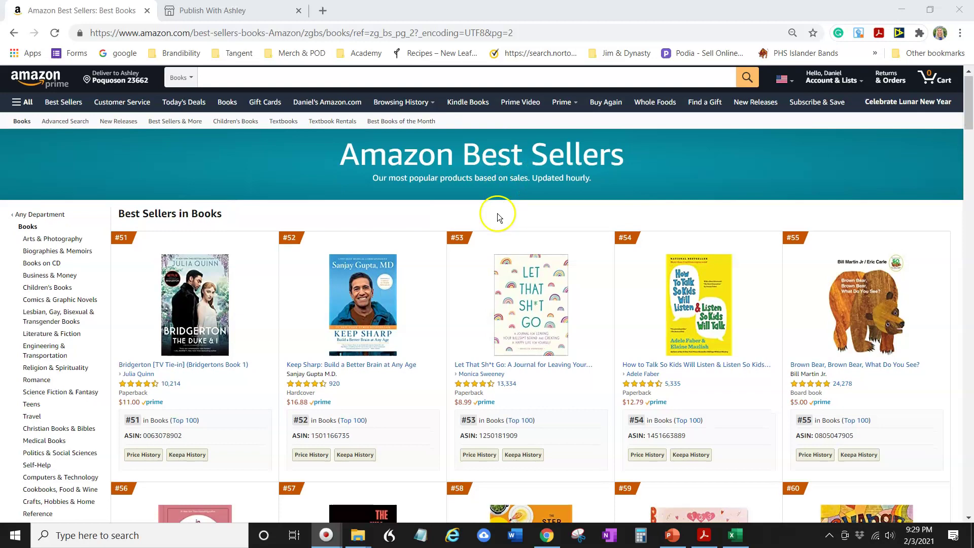
{"action": "scroll", "coordinate": [497, 213], "scroll_direction": "down", "scroll_amount": 2}
{"action": "mouse_move", "coordinate": [567, 230]}
{"action": "scroll", "coordinate": [566, 230], "scroll_direction": "down", "scroll_amount": 1}
{"action": "scroll", "coordinate": [587, 237], "scroll_direction": "down", "scroll_amount": 3}
{"action": "scroll", "coordinate": [587, 237], "scroll_direction": "down", "scroll_amount": 8}
{"action": "mouse_move", "coordinate": [569, 333]}
{"action": "scroll", "coordinate": [564, 342], "scroll_direction": "down", "scroll_amount": 3}
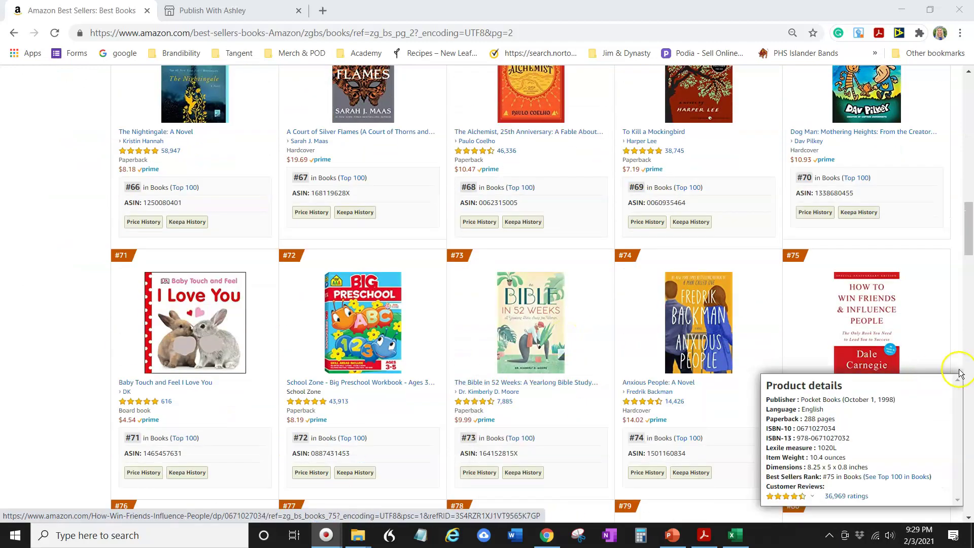
{"action": "scroll", "coordinate": [959, 371], "scroll_direction": "down", "scroll_amount": 2}
{"action": "scroll", "coordinate": [962, 373], "scroll_direction": "down", "scroll_amount": 4}
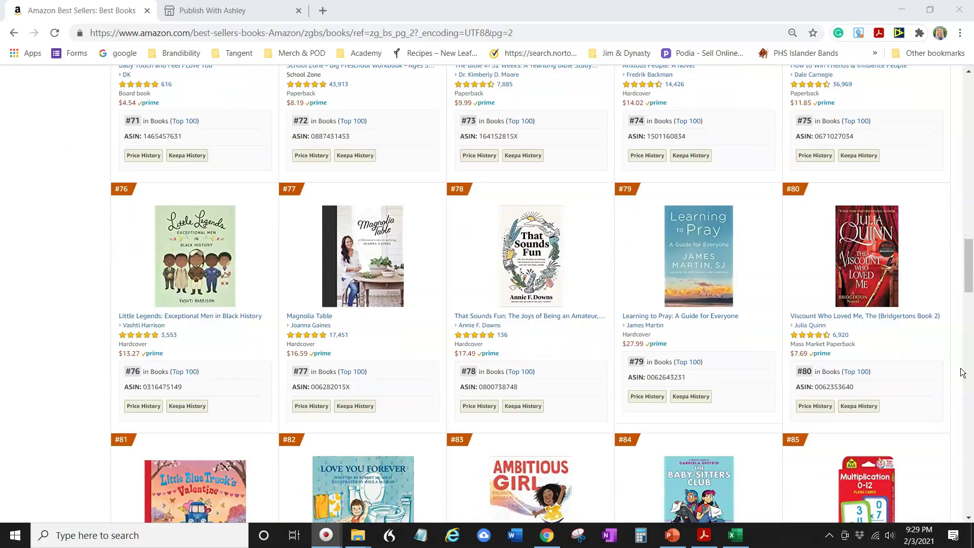
{"action": "scroll", "coordinate": [962, 373], "scroll_direction": "down", "scroll_amount": 1}
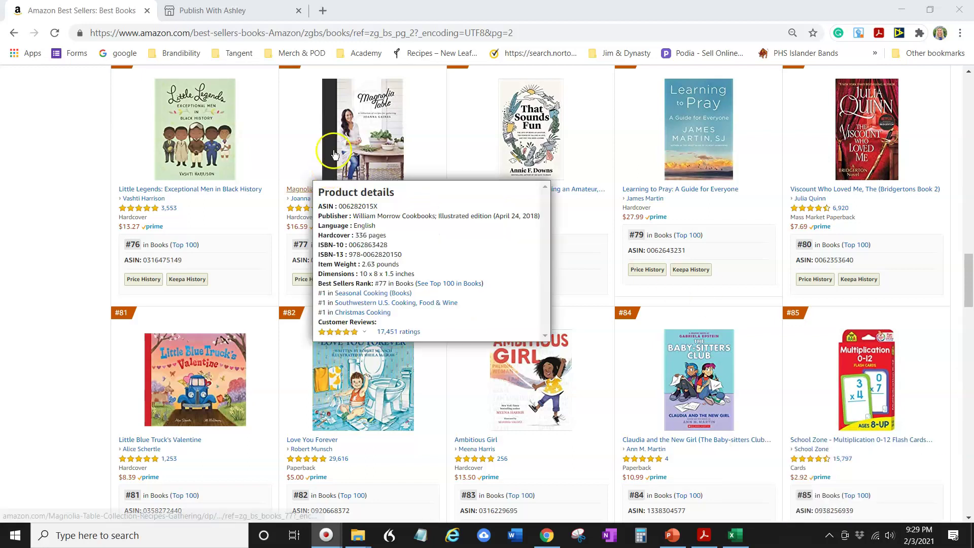
{"action": "mouse_move", "coordinate": [330, 155]}
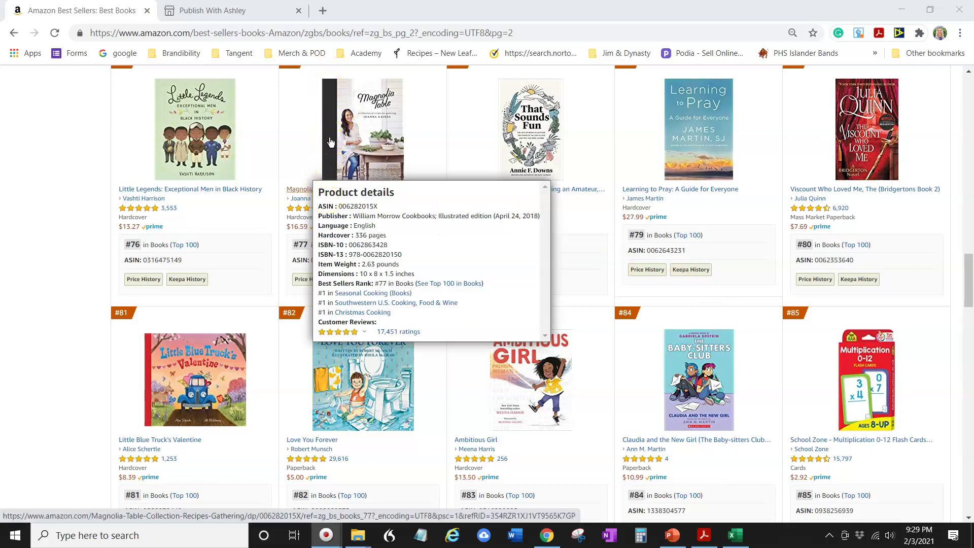
{"action": "left_click", "coordinate": [272, 130]}
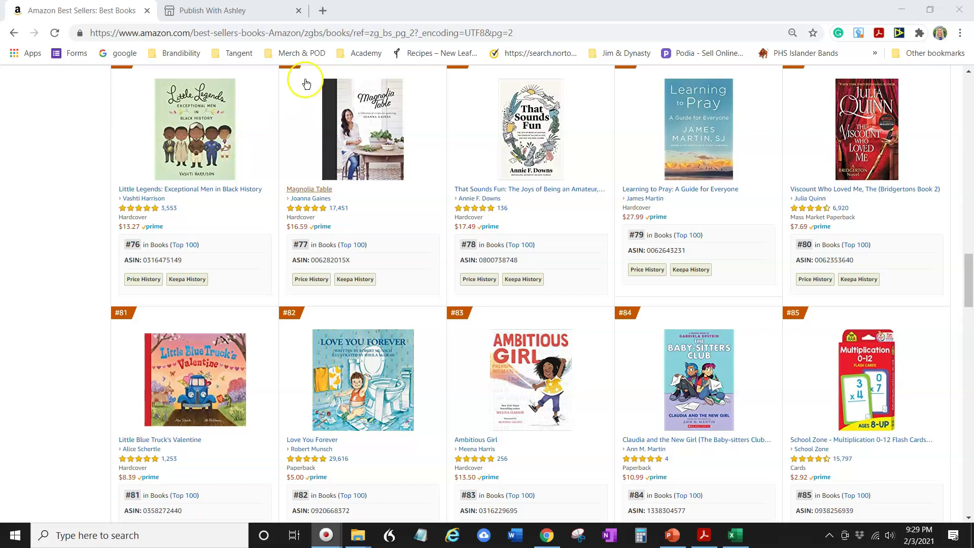
{"action": "mouse_move", "coordinate": [323, 89]}
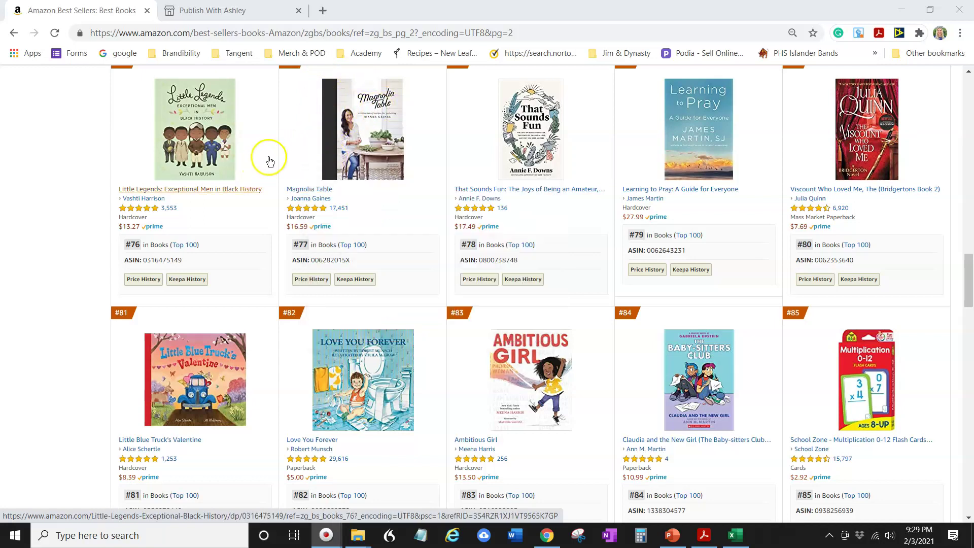
- Examine the remaining best-seller covers through #100, including Crystals for Beginners, and return to the start of the list
{"action": "scroll", "coordinate": [276, 187], "scroll_direction": "down", "scroll_amount": 5}
{"action": "scroll", "coordinate": [276, 198], "scroll_direction": "down", "scroll_amount": 10}
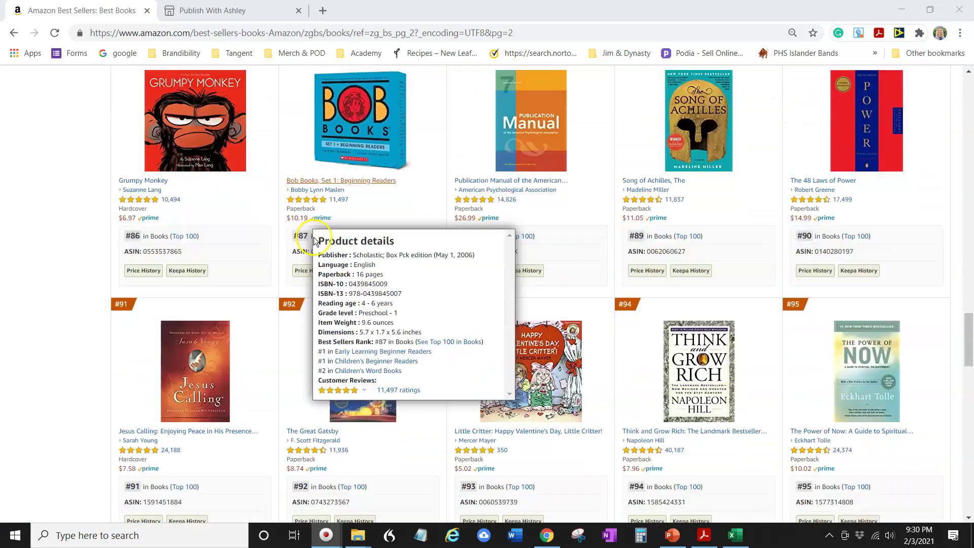
{"action": "scroll", "coordinate": [252, 421], "scroll_direction": "down", "scroll_amount": 3}
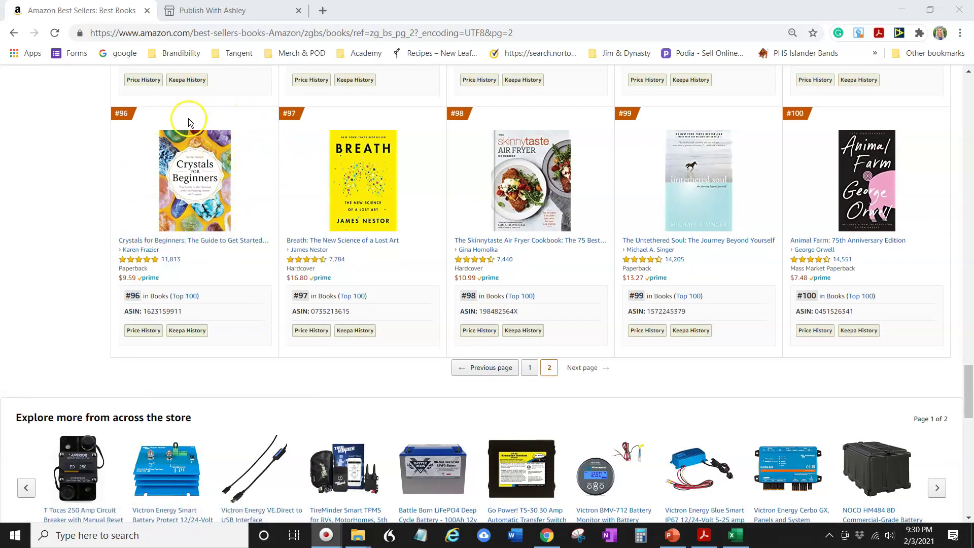
{"action": "mouse_move", "coordinate": [161, 141]}
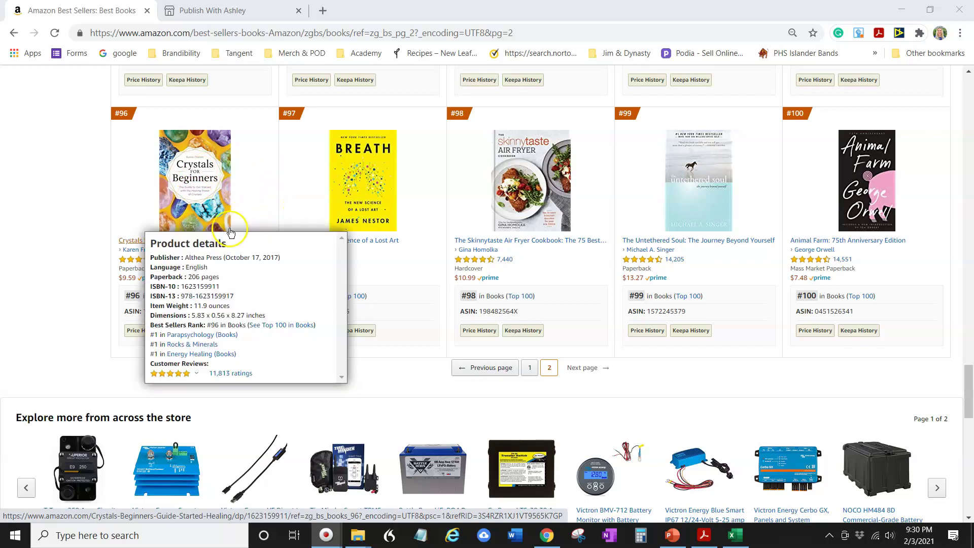
{"action": "mouse_move", "coordinate": [246, 213]}
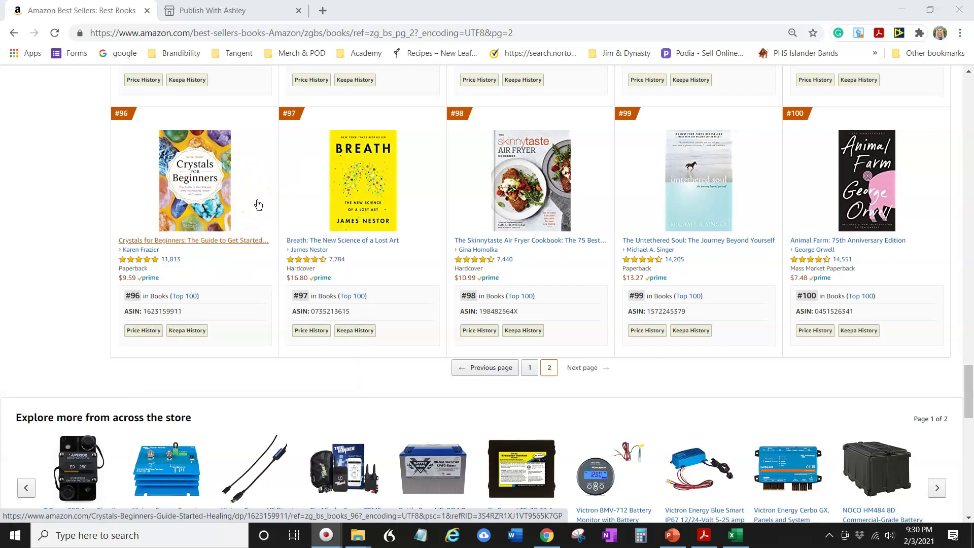
{"action": "left_click", "coordinate": [261, 188]}
{"action": "scroll", "coordinate": [262, 183], "scroll_direction": "up", "scroll_amount": 20}
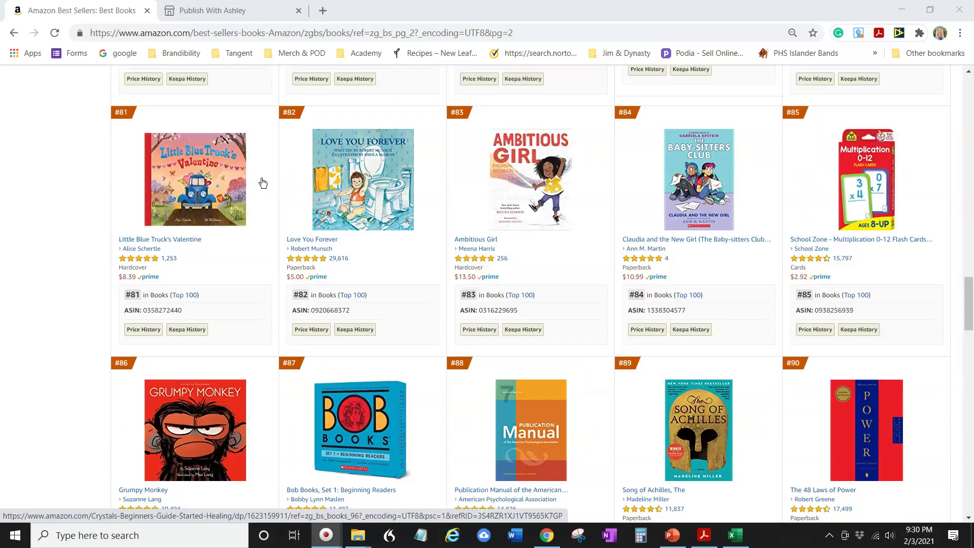
{"action": "left_click", "coordinate": [265, 152]}
{"action": "scroll", "coordinate": [265, 152], "scroll_direction": "up", "scroll_amount": 20}
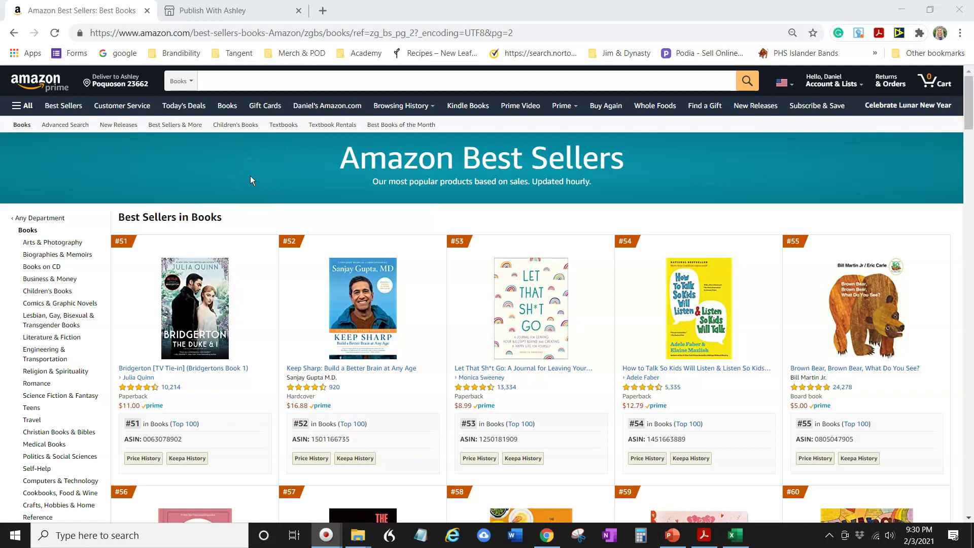
- Open the free Covers & pdf code freebies product on the Publish With Ashley site and view its list of files
{"action": "left_click", "coordinate": [214, 11]}
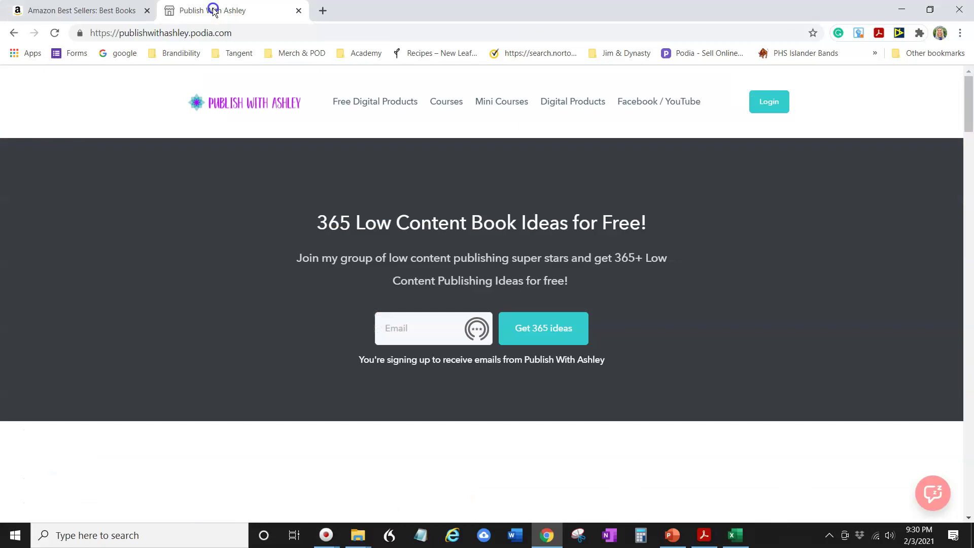
{"action": "left_click", "coordinate": [142, 41]}
{"action": "left_click", "coordinate": [235, 165]}
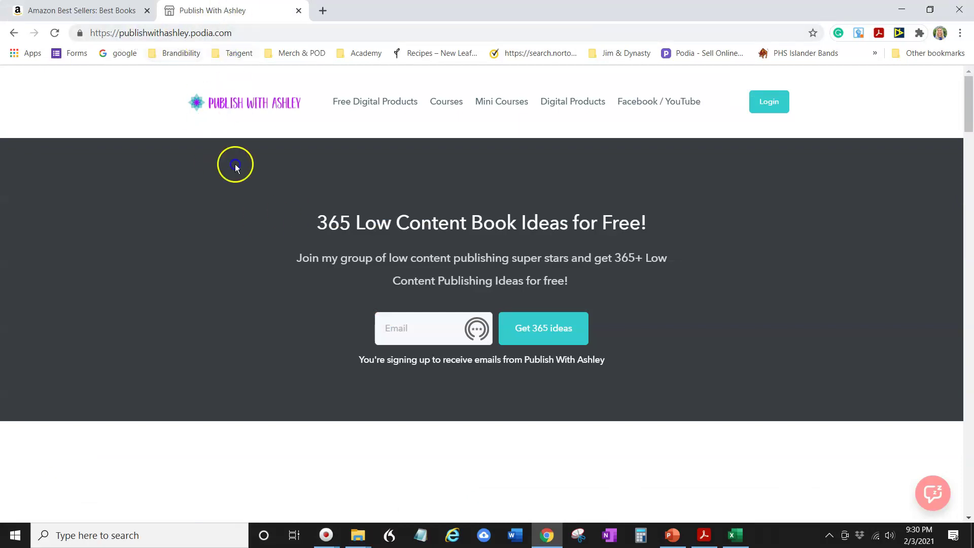
{"action": "scroll", "coordinate": [236, 233], "scroll_direction": "down", "scroll_amount": 15}
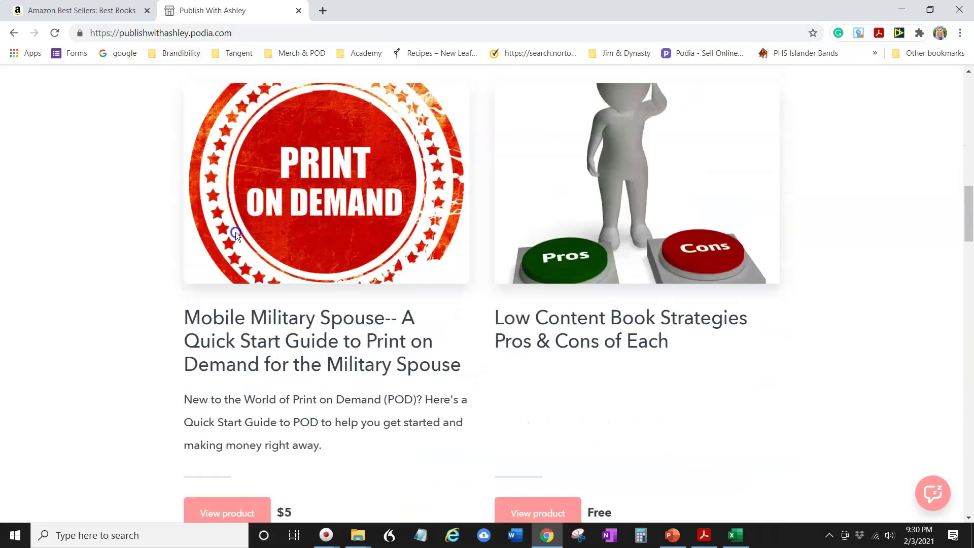
{"action": "scroll", "coordinate": [235, 232], "scroll_direction": "down", "scroll_amount": 10}
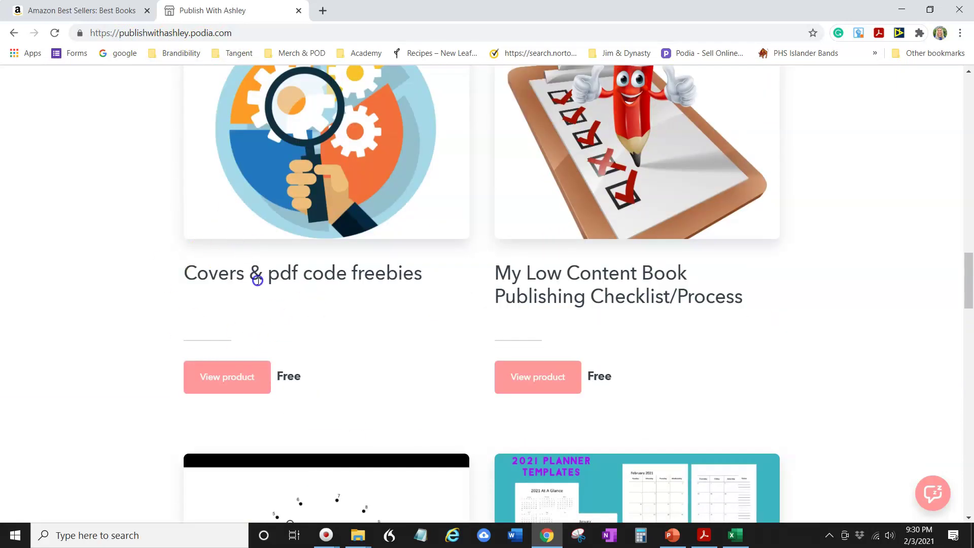
{"action": "left_click", "coordinate": [314, 270]}
{"action": "left_click", "coordinate": [345, 276]}
{"action": "left_click", "coordinate": [219, 375]}
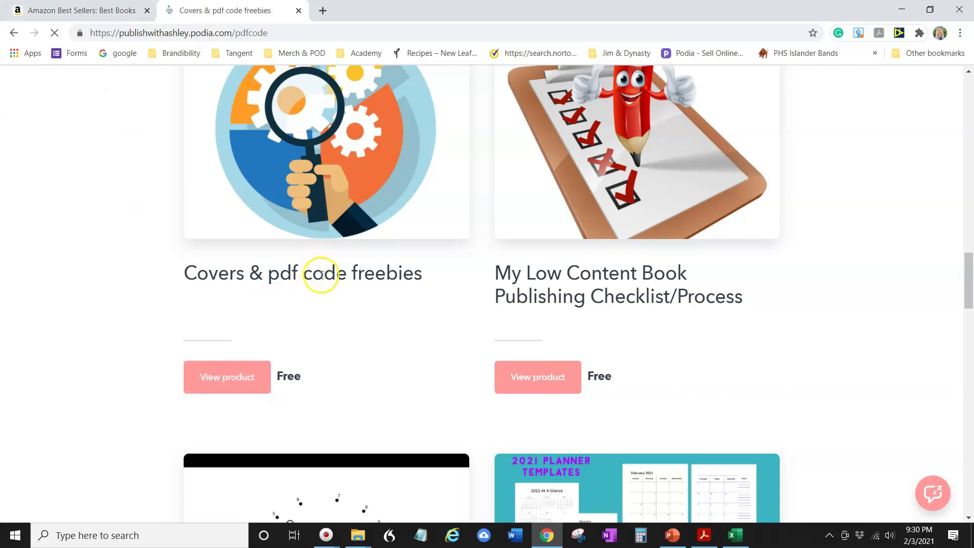
{"action": "scroll", "coordinate": [362, 264], "scroll_direction": "down", "scroll_amount": 10}
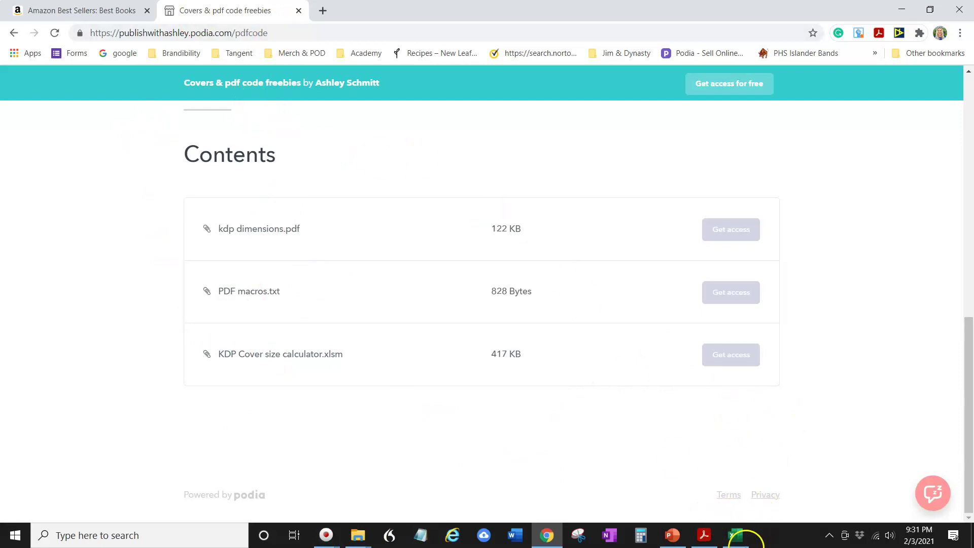
- Switch to Acrobat Reader to review the cover sizes in kdp dimensions.pdf, and move its window out of the way
{"action": "left_click", "coordinate": [674, 540]}
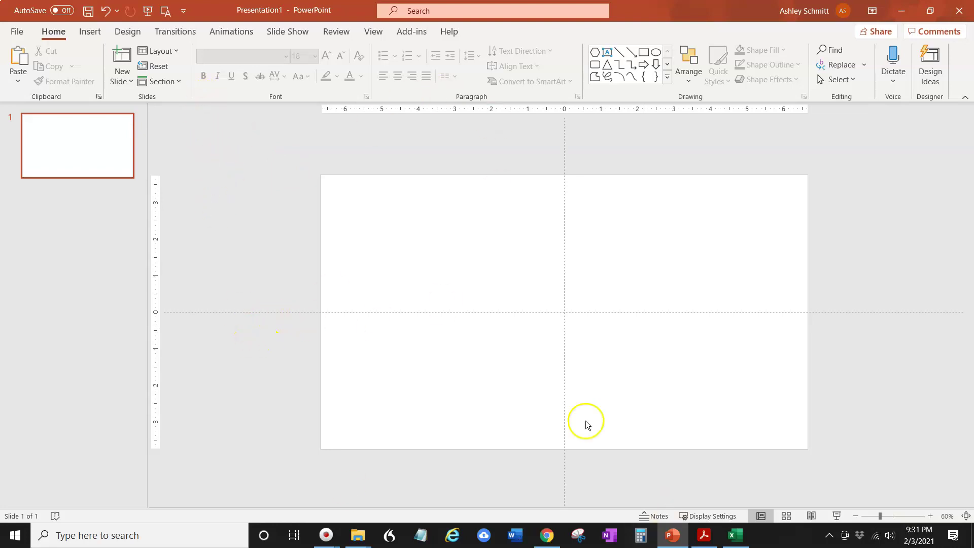
{"action": "left_click", "coordinate": [703, 535]}
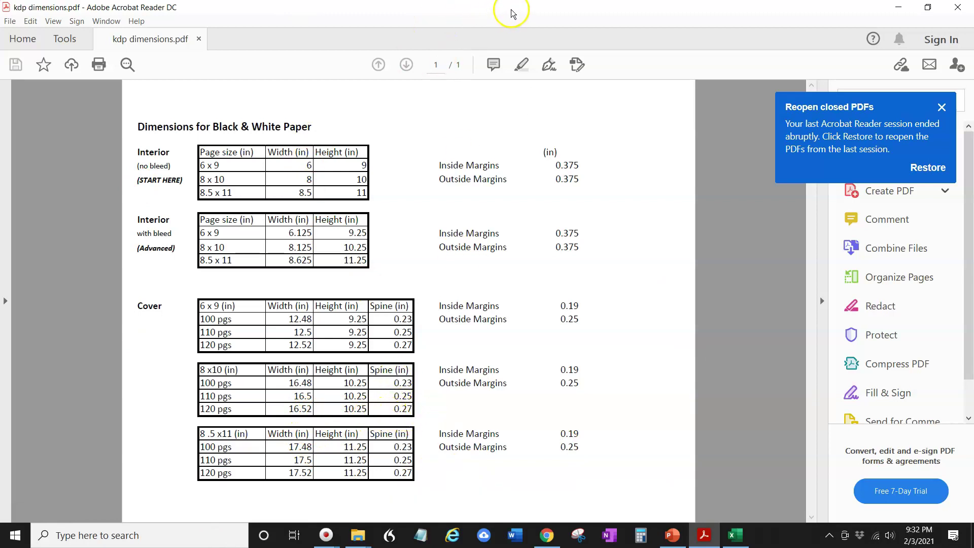
{"action": "left_click_drag", "start_coordinate": [539, 17], "coordinate": [0, 3]}
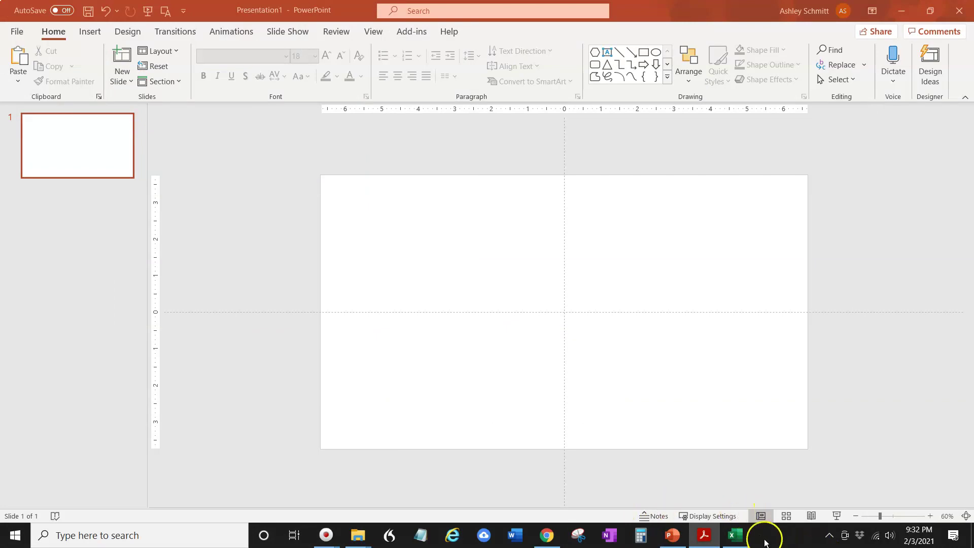
- In the Excel KDP Cover size calculator, choose Black Ink & White Paper and check the available trim sizes, keeping 8" x 10"
{"action": "left_click", "coordinate": [735, 535]}
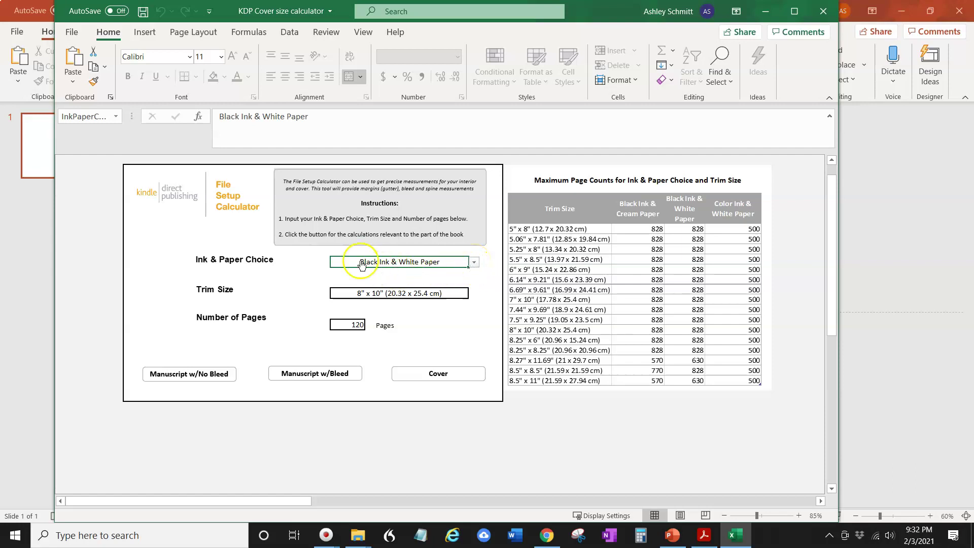
{"action": "left_click", "coordinate": [472, 264]}
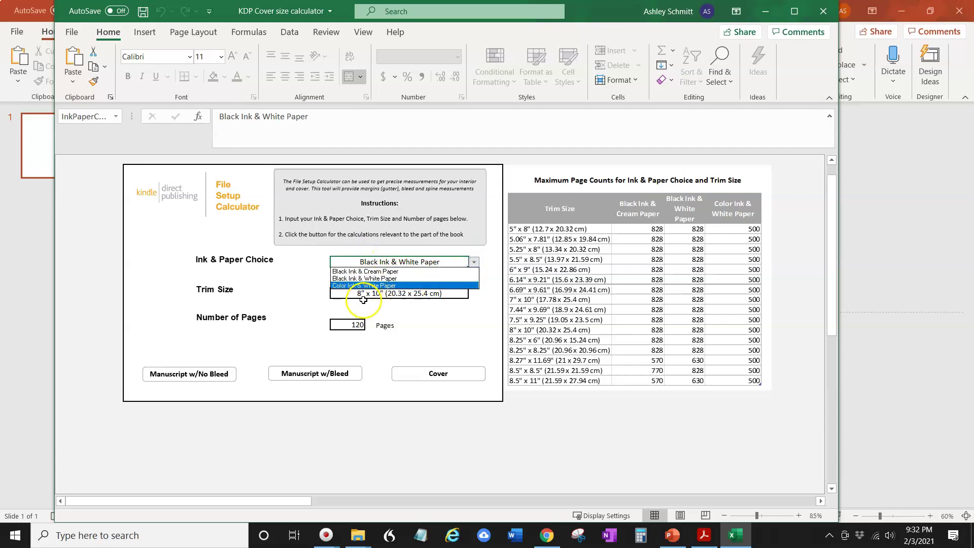
{"action": "left_click", "coordinate": [388, 279]}
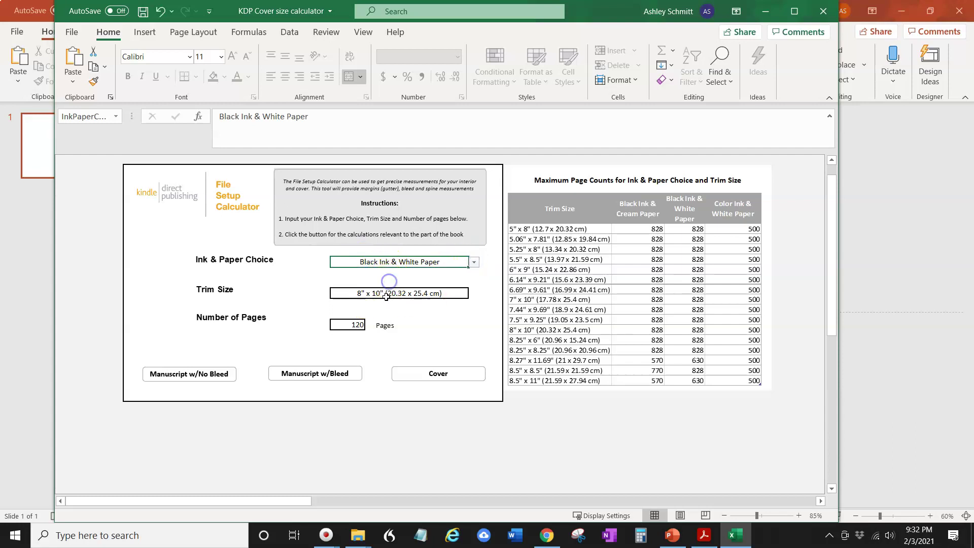
{"action": "left_click", "coordinate": [389, 293]}
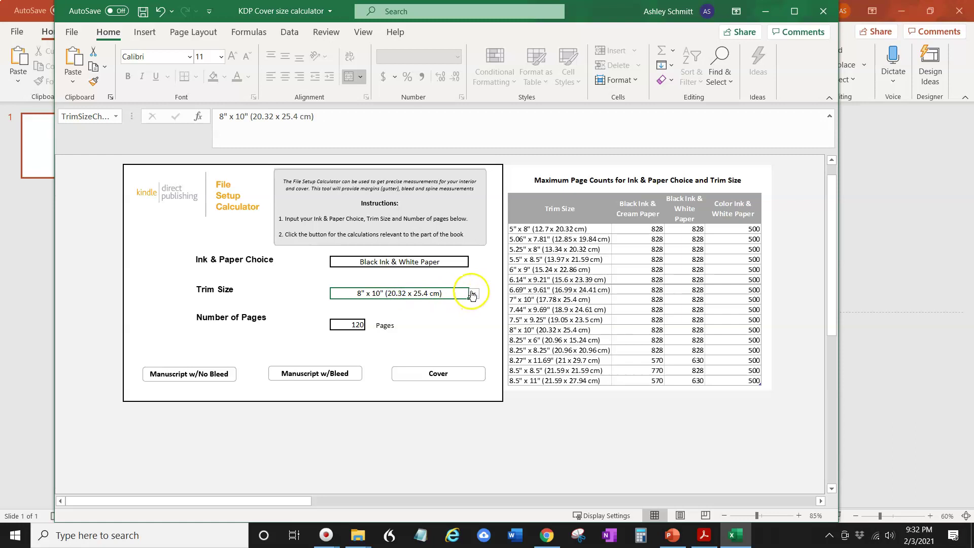
{"action": "left_click", "coordinate": [472, 291]}
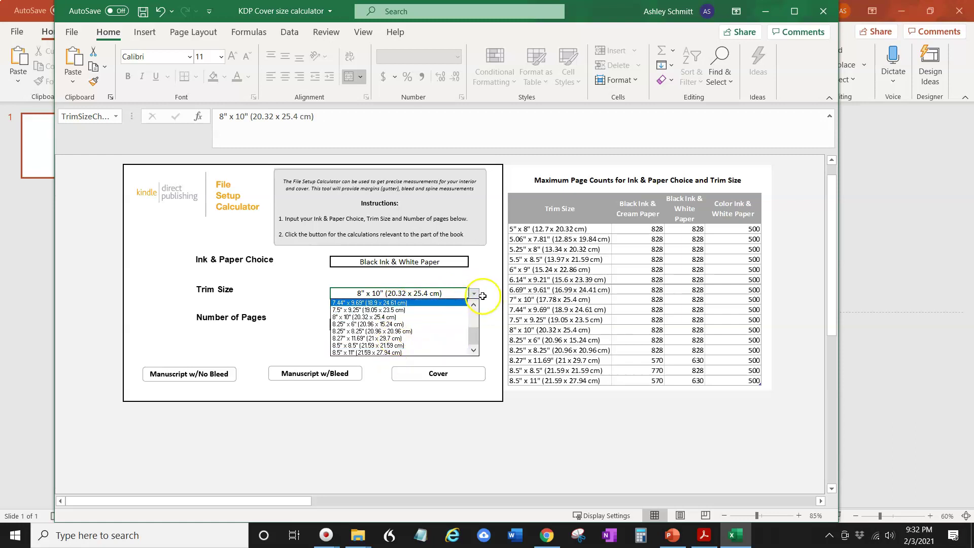
{"action": "left_click", "coordinate": [475, 297]}
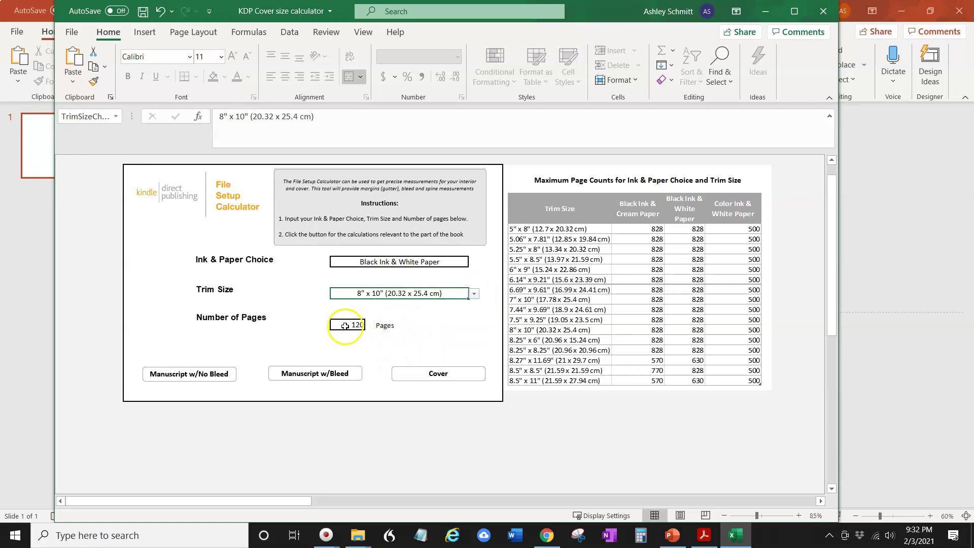
- Calculate the cover layout, examine its width, height, spine and margin measurements, and minimize the calculator
{"action": "left_click", "coordinate": [434, 376]}
{"action": "scroll", "coordinate": [495, 319], "scroll_direction": "down", "scroll_amount": 4}
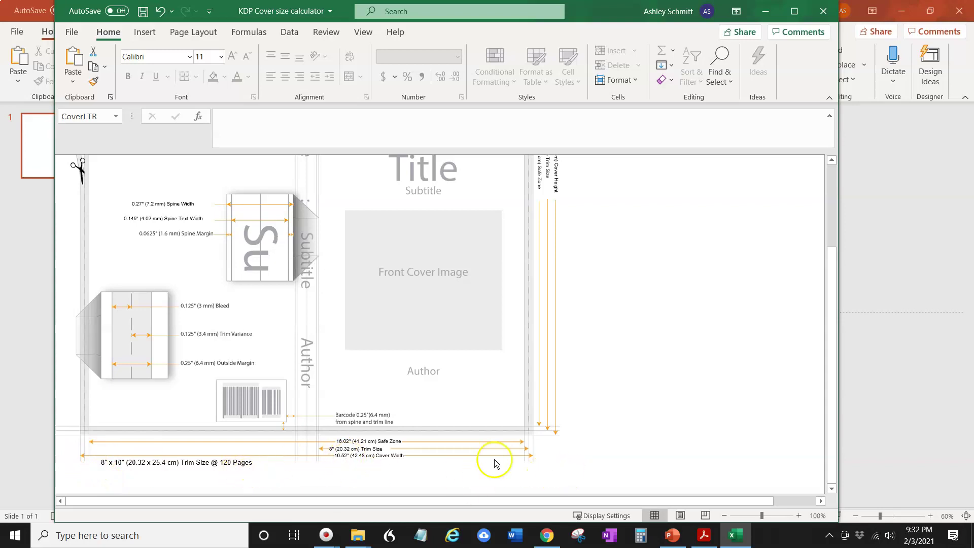
{"action": "scroll", "coordinate": [574, 398], "scroll_direction": "up", "scroll_amount": 2}
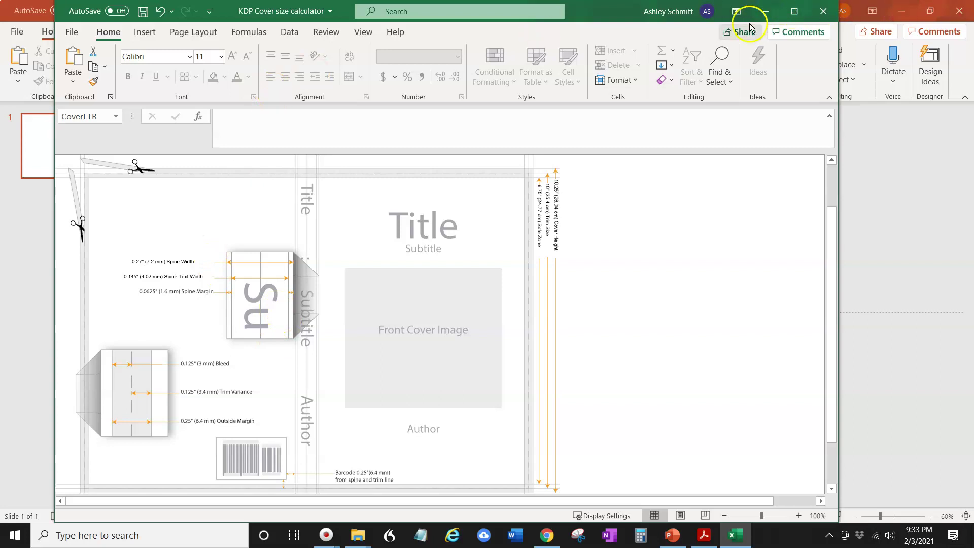
{"action": "left_click", "coordinate": [763, 11]}
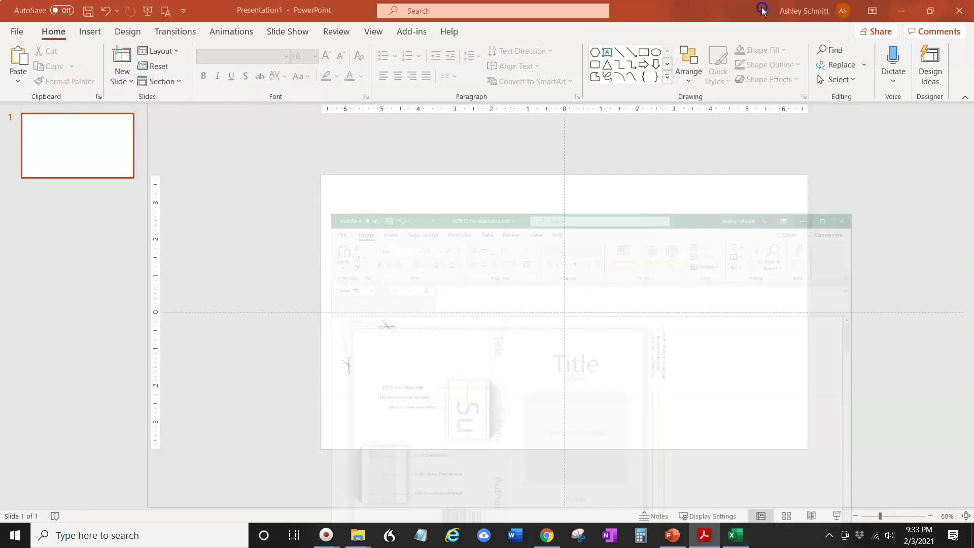
- In PowerPoint, set a custom slide size of 16.51 in wide by 10.25 in high
{"action": "left_click", "coordinate": [132, 31]}
{"action": "left_click", "coordinate": [832, 81]}
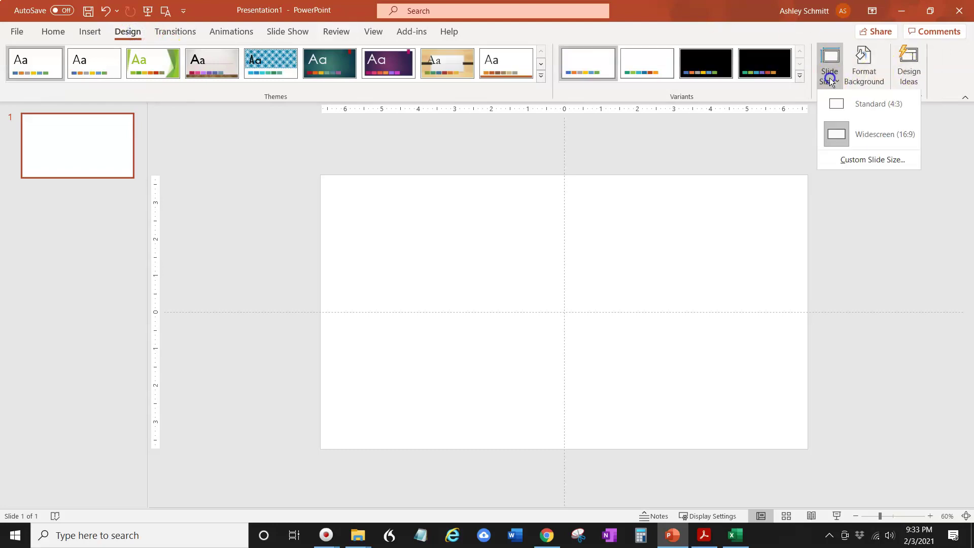
{"action": "left_click", "coordinate": [845, 167]}
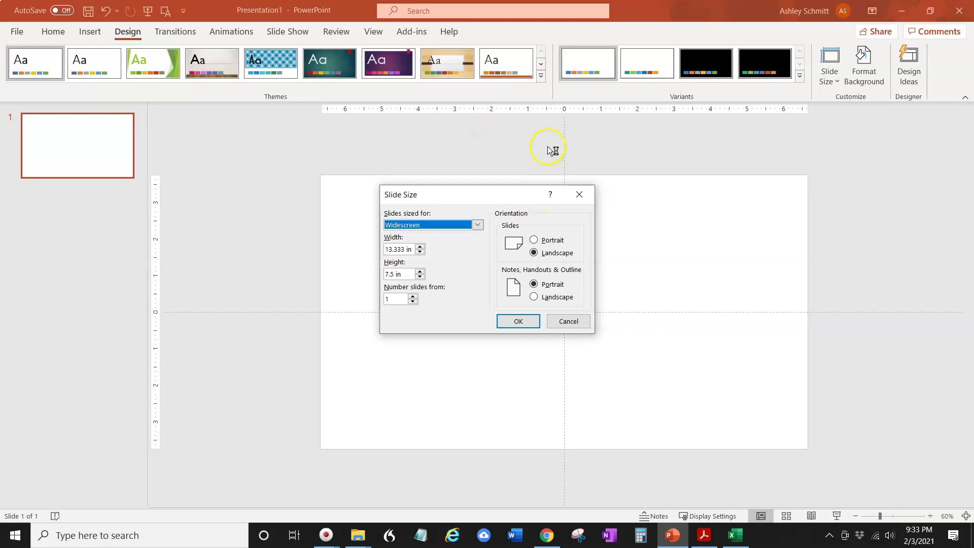
{"action": "left_click", "coordinate": [386, 249]}
{"action": "left_click_drag", "start_coordinate": [386, 249], "coordinate": [400, 251]}
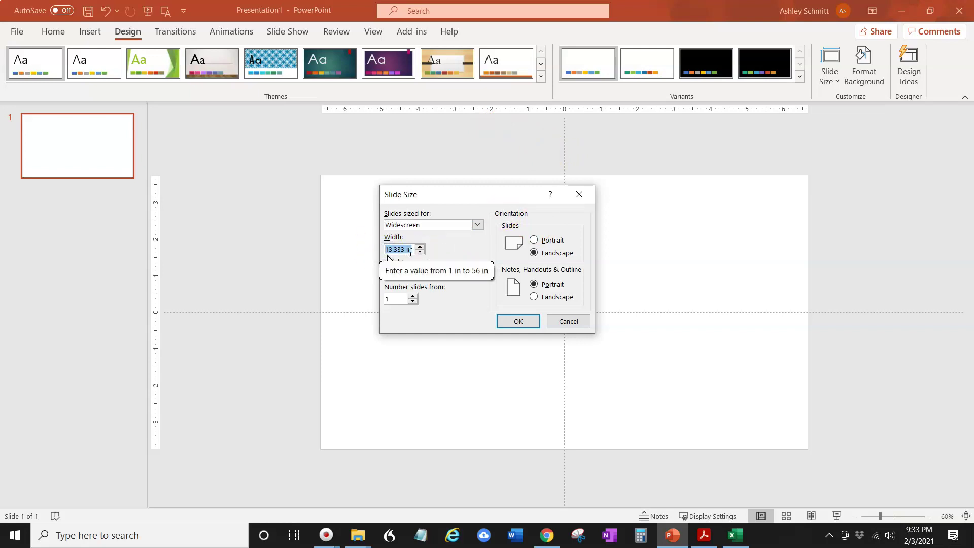
{"action": "type", "text": "16"}
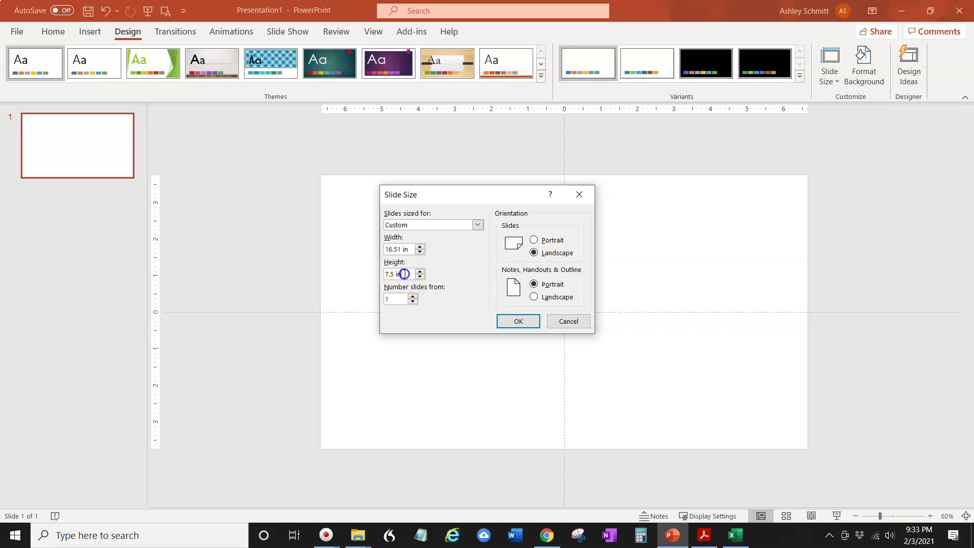
{"action": "left_click", "coordinate": [403, 248]}
{"action": "left_click_drag", "start_coordinate": [395, 274], "coordinate": [376, 274]}
{"action": "type", "text": "10.25"}
{"action": "left_click", "coordinate": [528, 326]}
{"action": "left_click", "coordinate": [450, 289]}
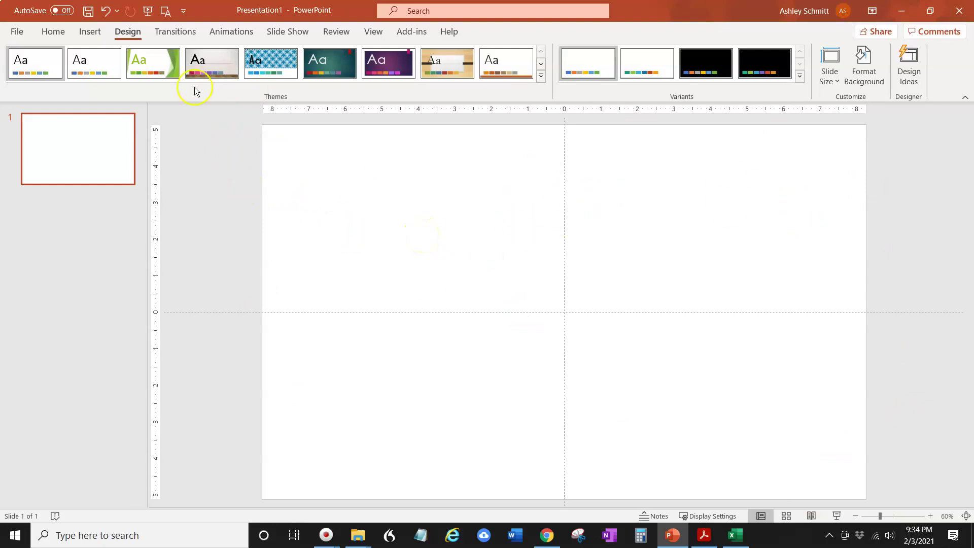
- Draw a full-height rectangle about 0.5" wide for the book spine and centre it on the slide's vertical guide
{"action": "left_click", "coordinate": [102, 32]}
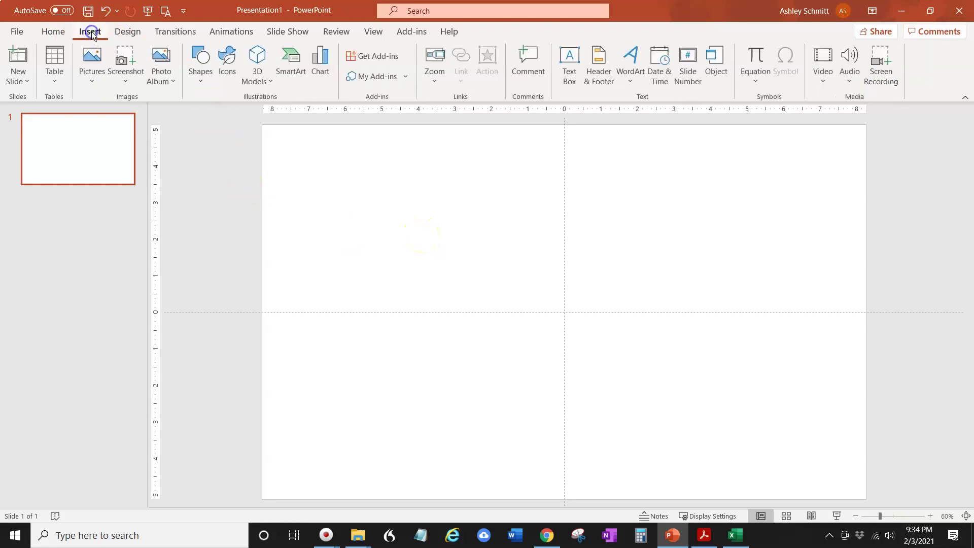
{"action": "left_click", "coordinate": [202, 73]}
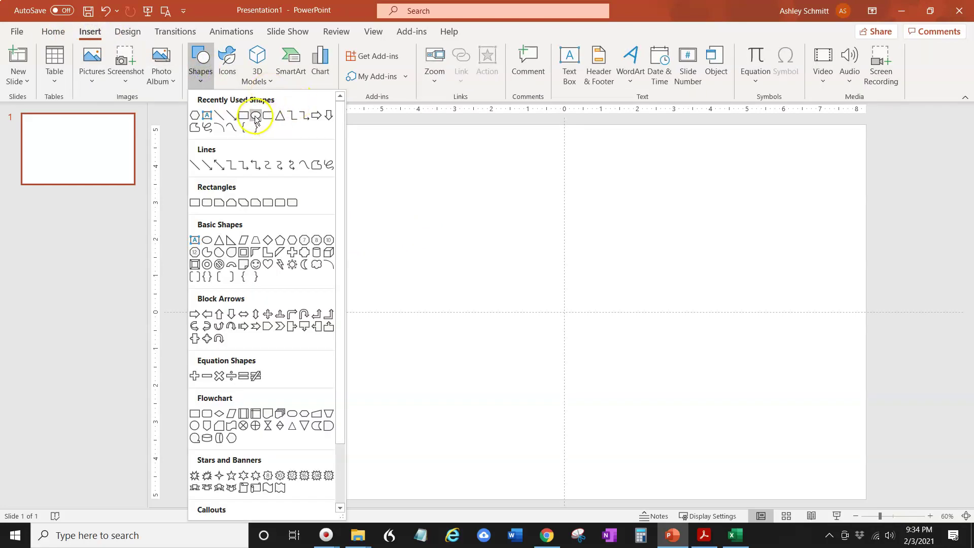
{"action": "left_click", "coordinate": [243, 116]}
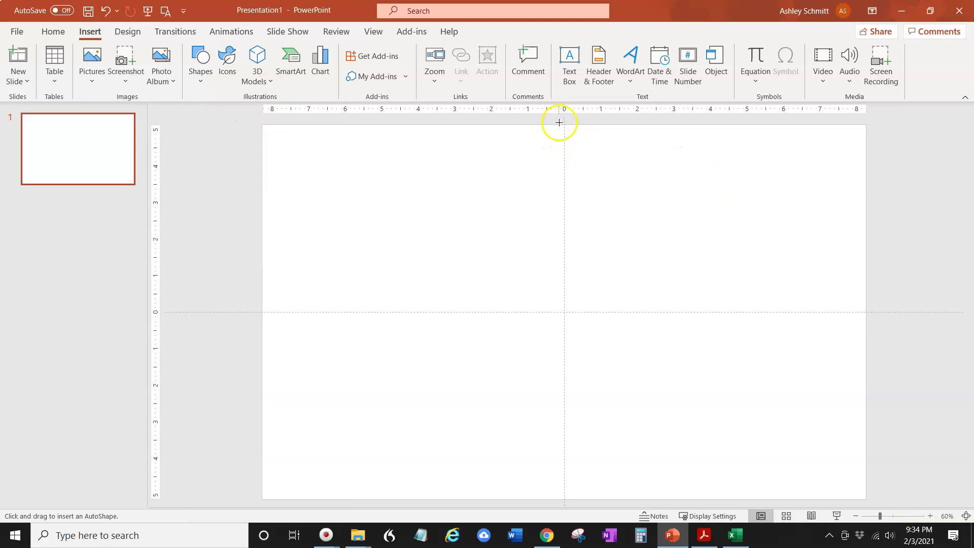
{"action": "left_click_drag", "start_coordinate": [557, 125], "coordinate": [576, 502]}
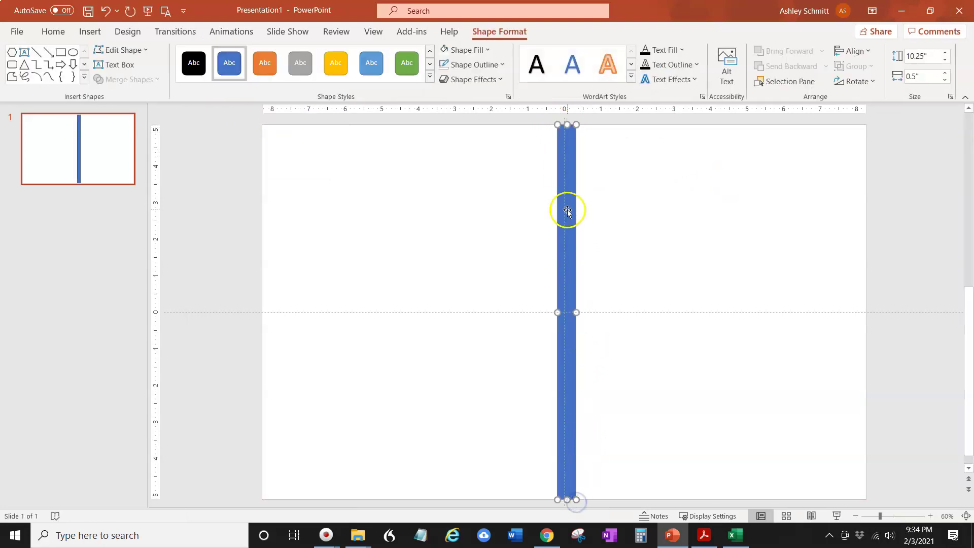
{"action": "left_click_drag", "start_coordinate": [567, 210], "coordinate": [565, 211]}
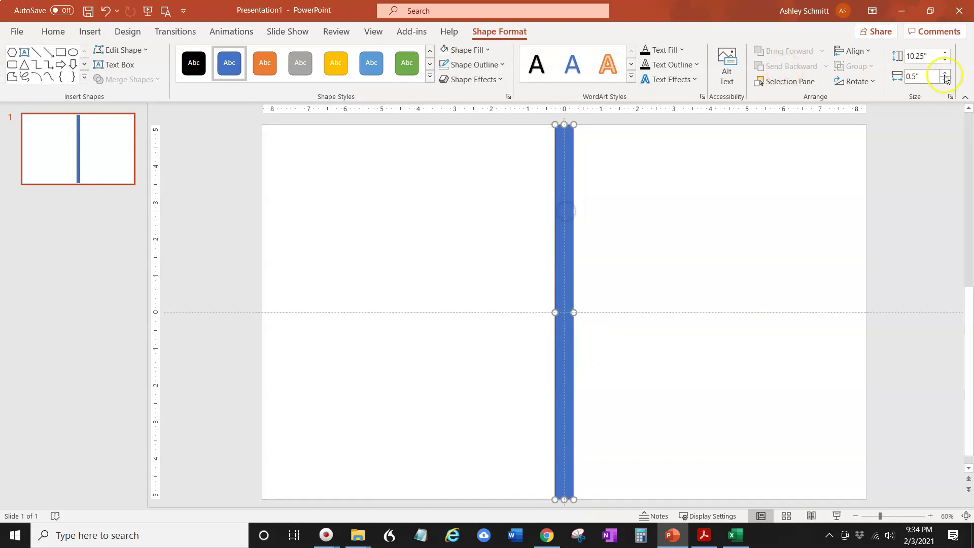
- Set the spine rectangle's width to 0.27" and re-centre it on the vertical guide
{"action": "left_click", "coordinate": [913, 73]}
{"action": "key", "text": "Return"}
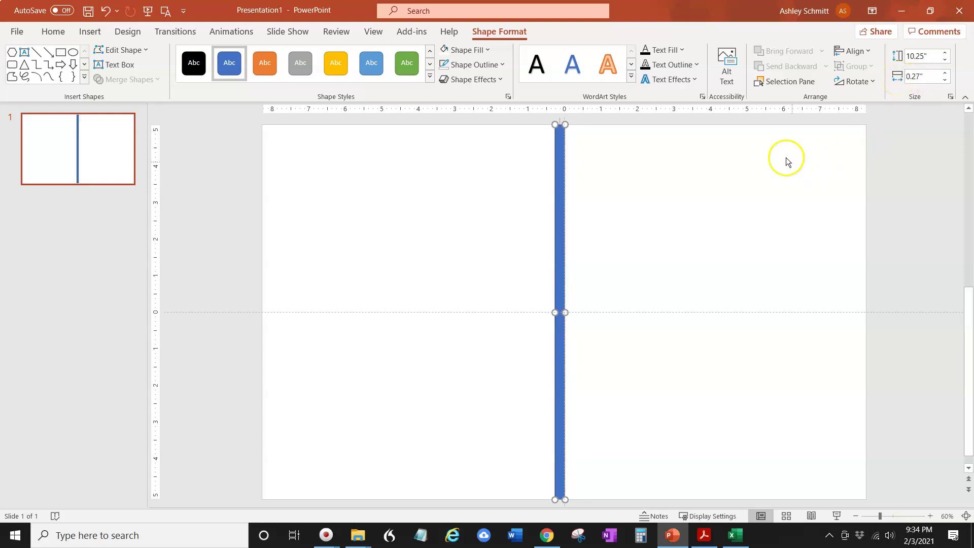
{"action": "left_click_drag", "start_coordinate": [560, 185], "coordinate": [565, 184]}
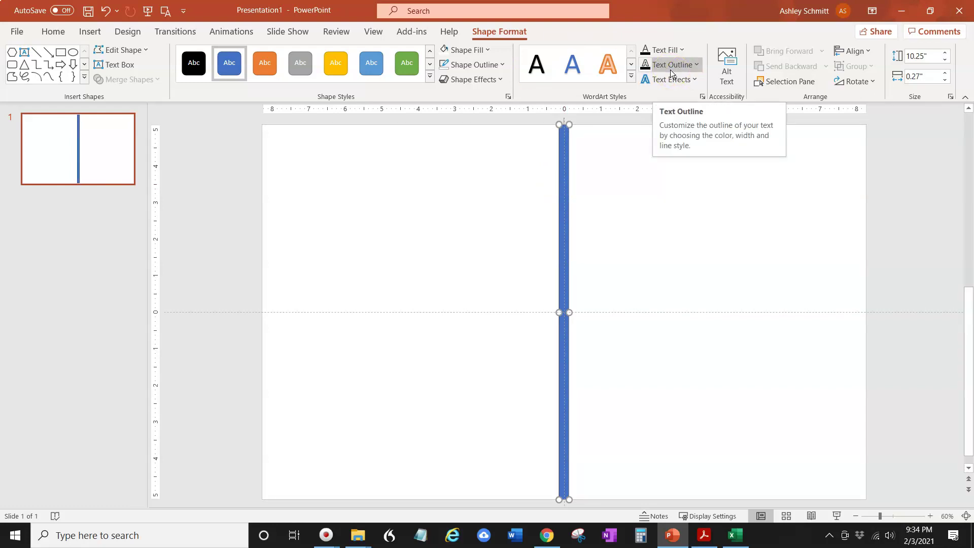
- Remove the outline from the spine rectangle
{"action": "left_click", "coordinate": [506, 64]}
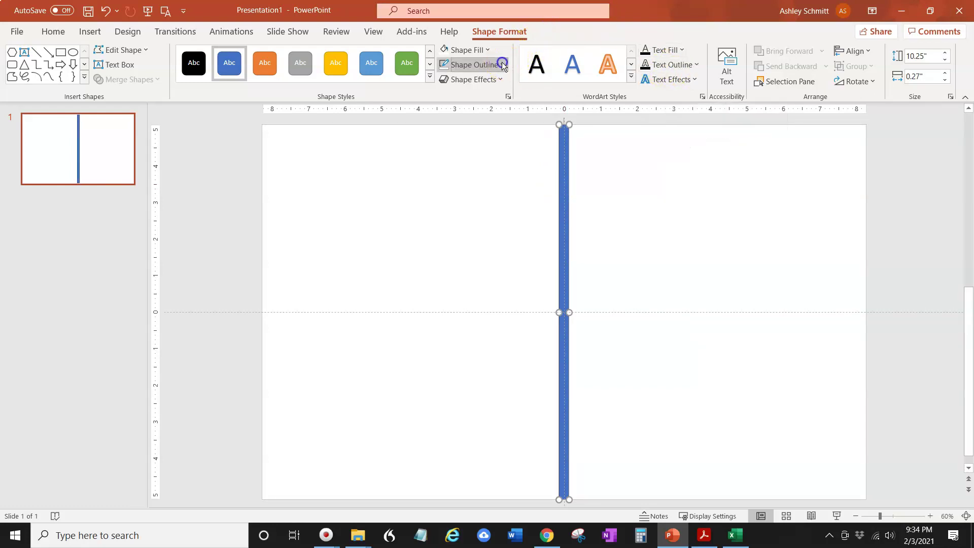
{"action": "left_click", "coordinate": [466, 205]}
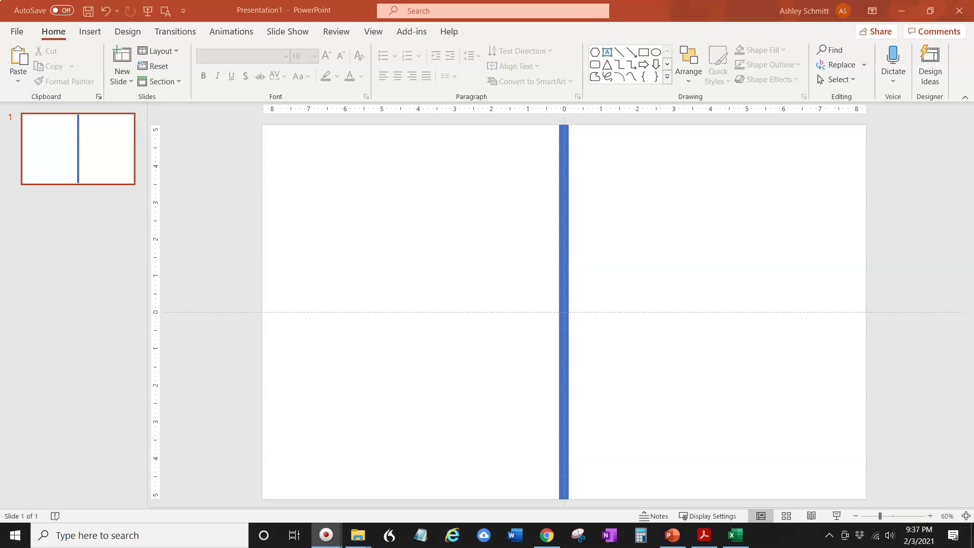
{"action": "left_click", "coordinate": [124, 28]}
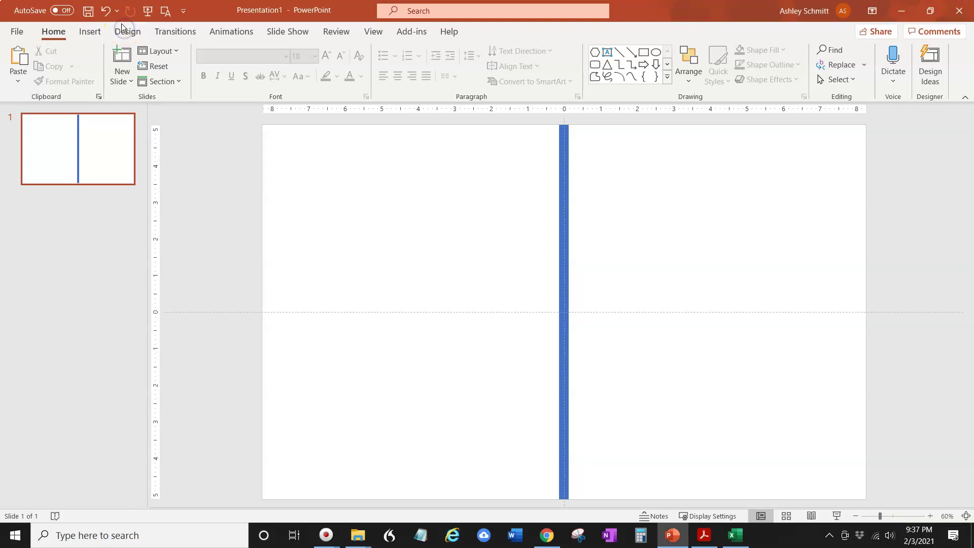